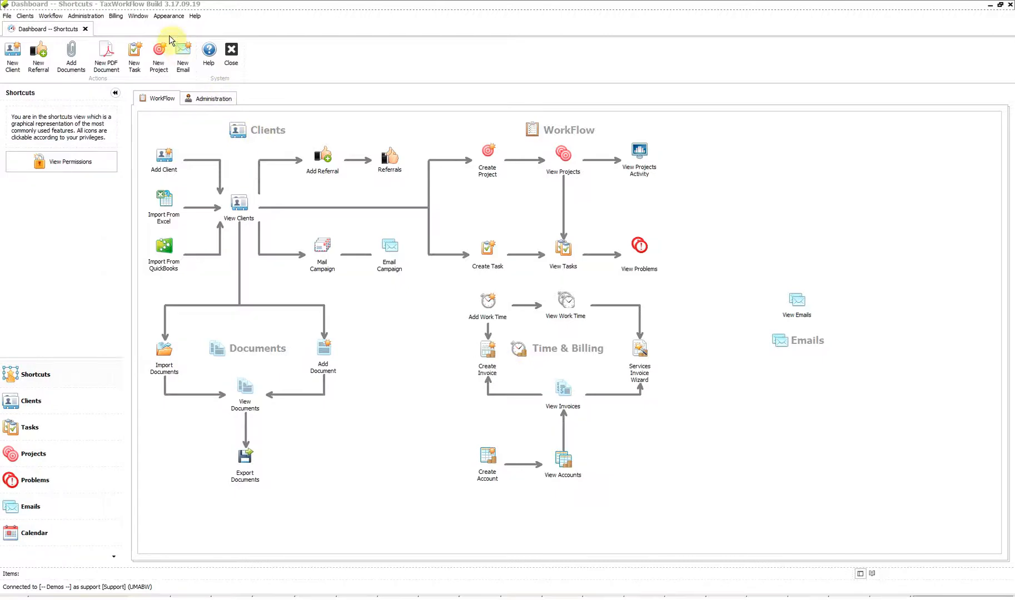
# Step: Open the Administration > View users list and select the Support account
pyautogui.click(86, 15)
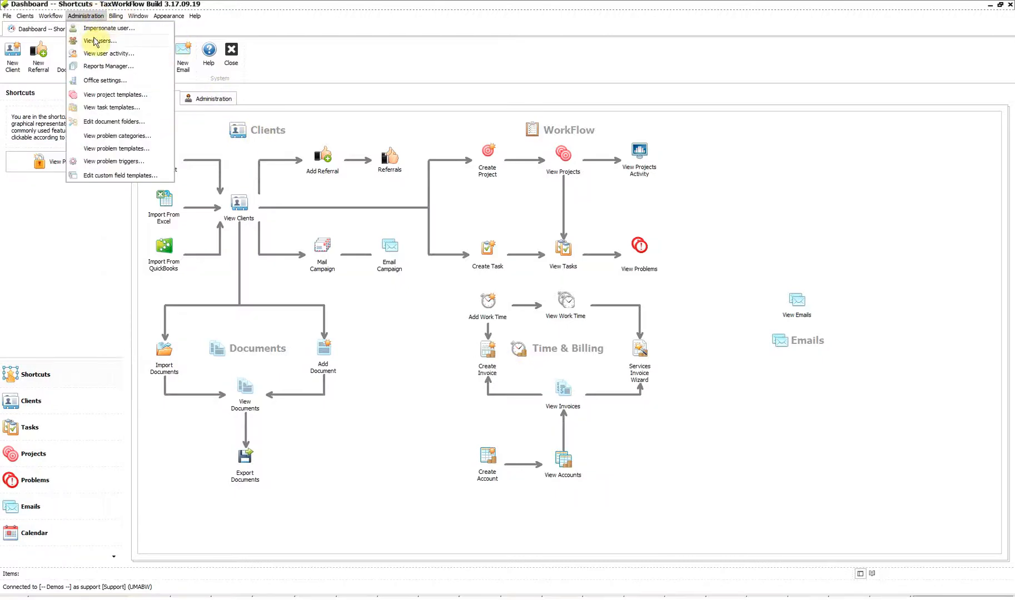
pyautogui.click(96, 41)
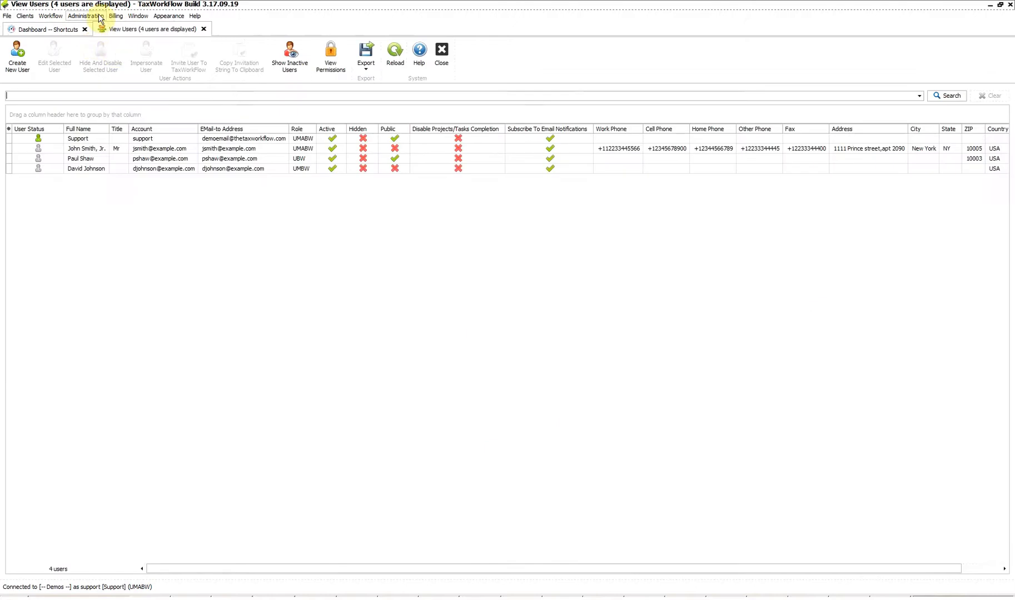
pyautogui.click(173, 159)
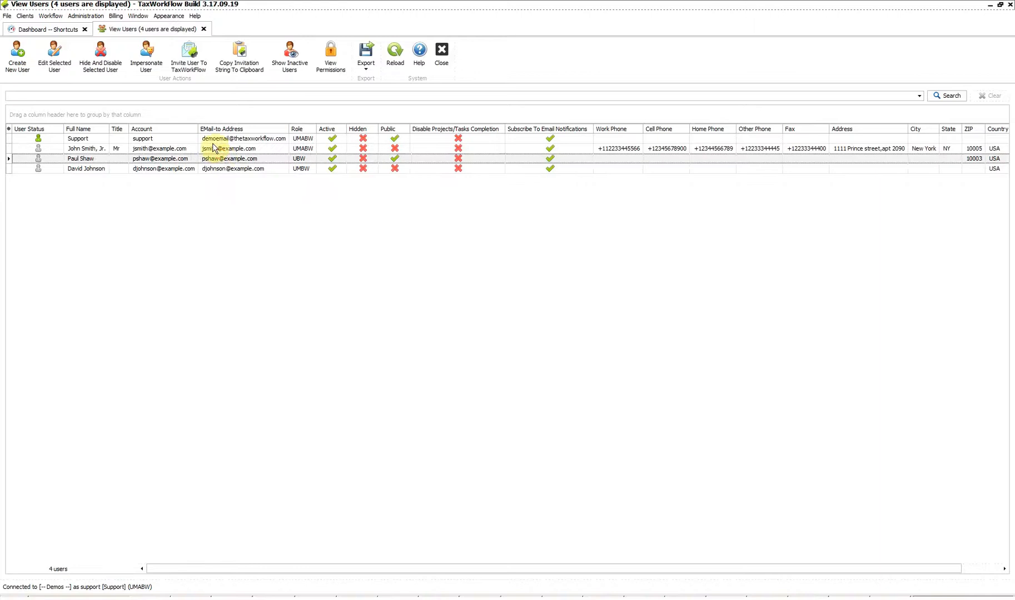
pyautogui.click(72, 140)
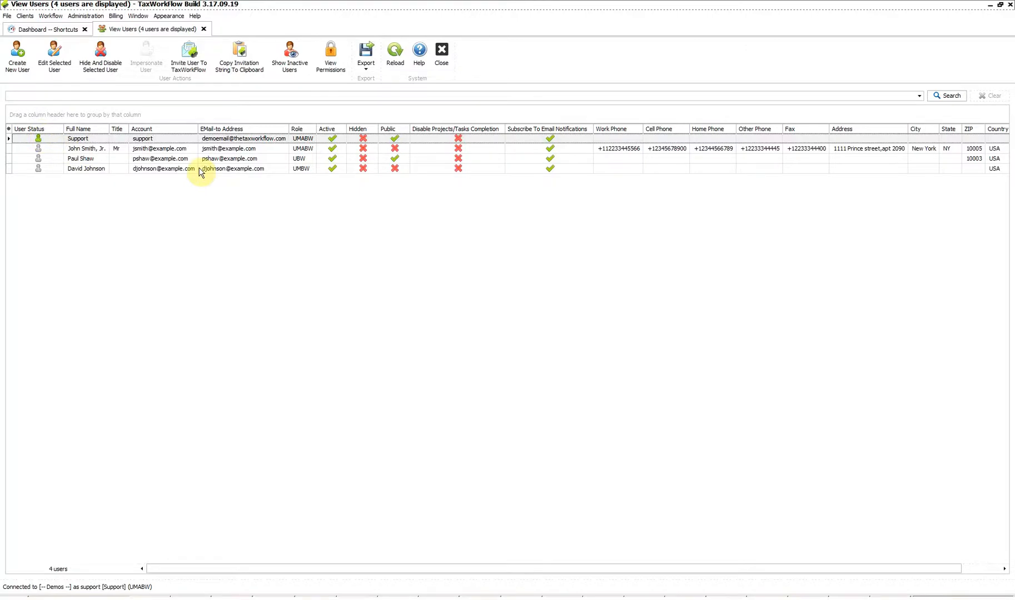
# Step: Browse the other user rows, return to Support, and bring up a blank Create New User form
pyautogui.click(173, 150)
pyautogui.click(174, 159)
pyautogui.click(174, 169)
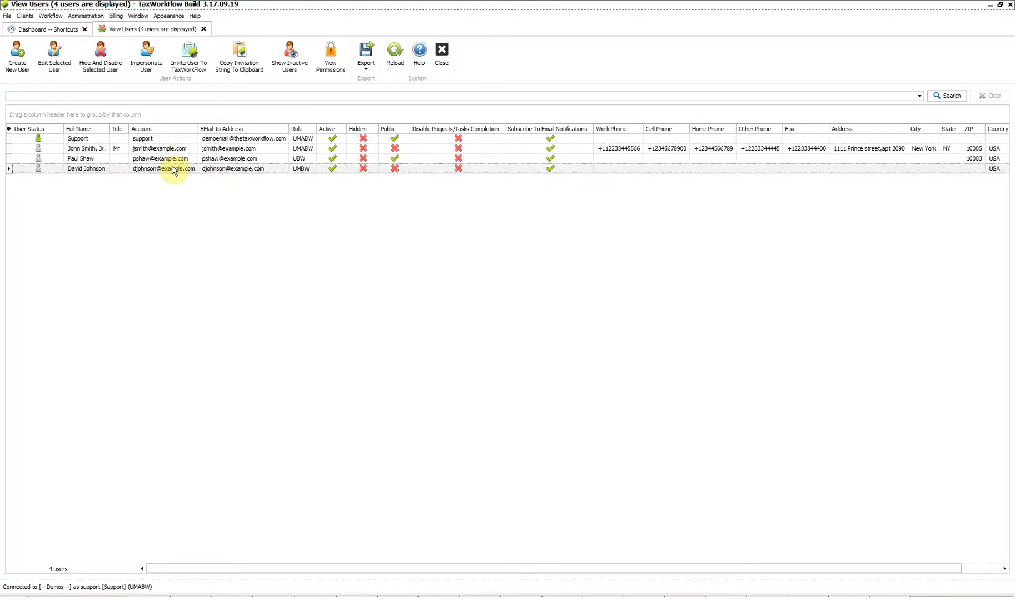
pyautogui.click(172, 159)
pyautogui.click(170, 149)
pyautogui.click(170, 139)
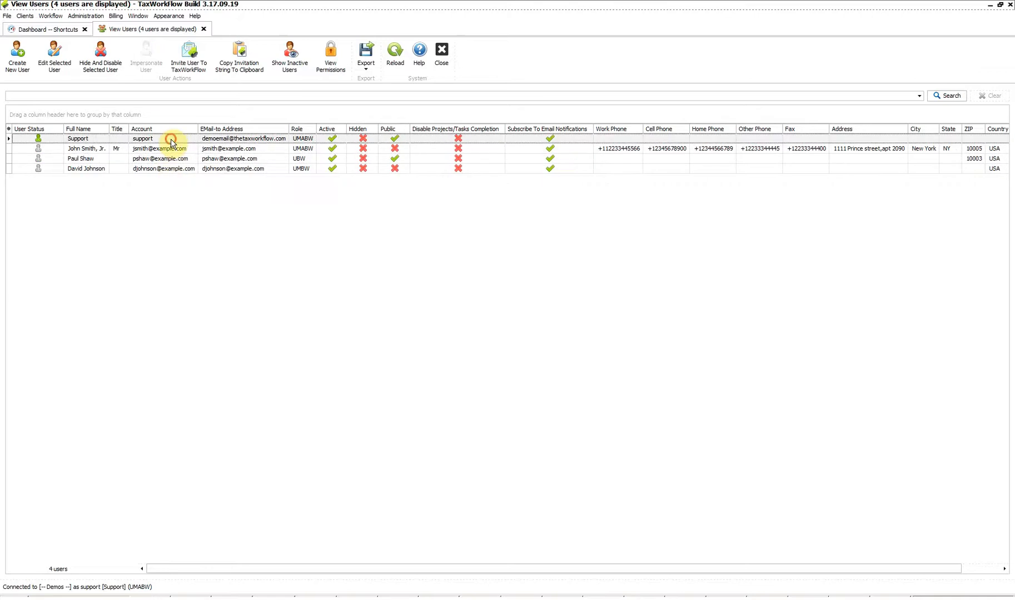
pyautogui.click(170, 149)
pyautogui.click(169, 159)
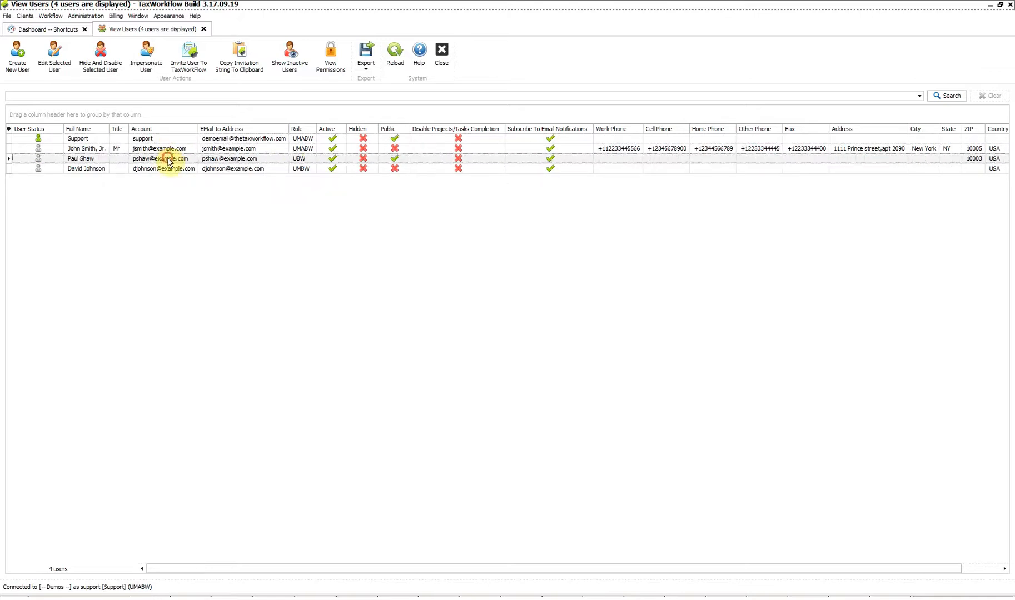
pyautogui.click(169, 141)
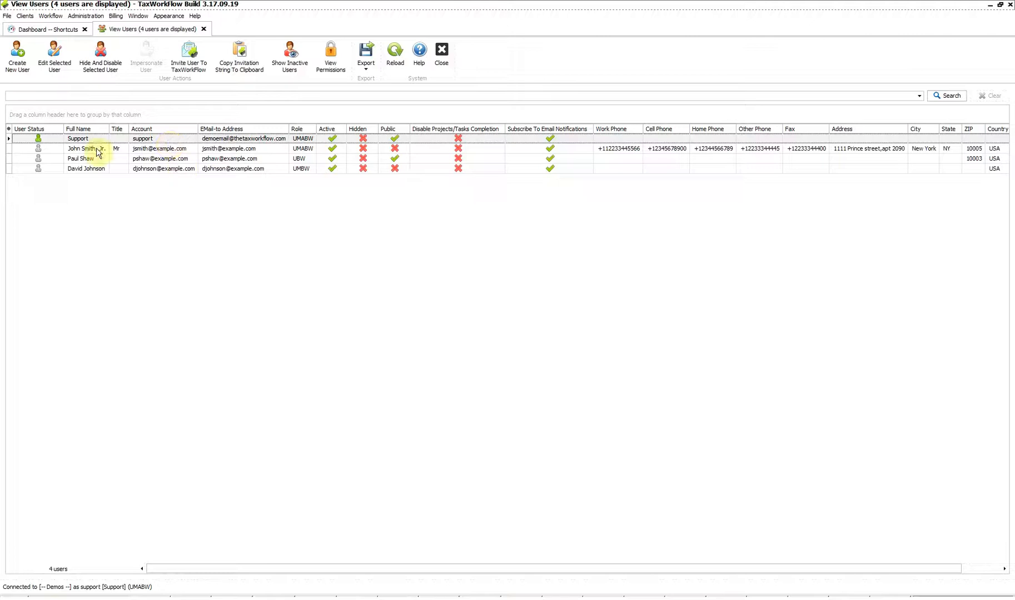
pyautogui.click(19, 68)
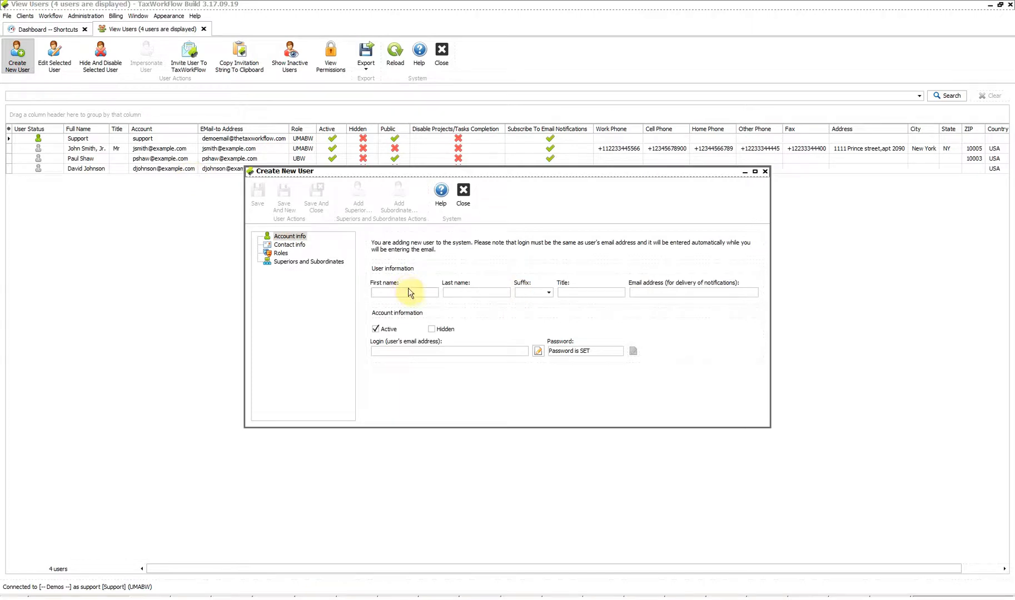
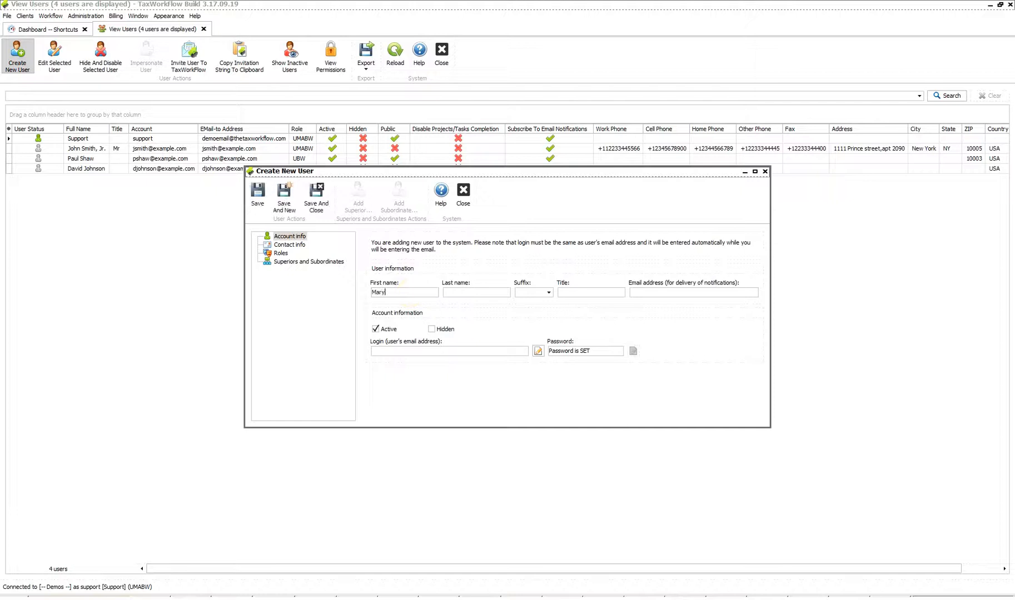
# Step: Enter the user's first and last name, title Assistant, and notification e-mail, then check the matching login
pyautogui.press('Tab')
pyautogui.press('Tab')
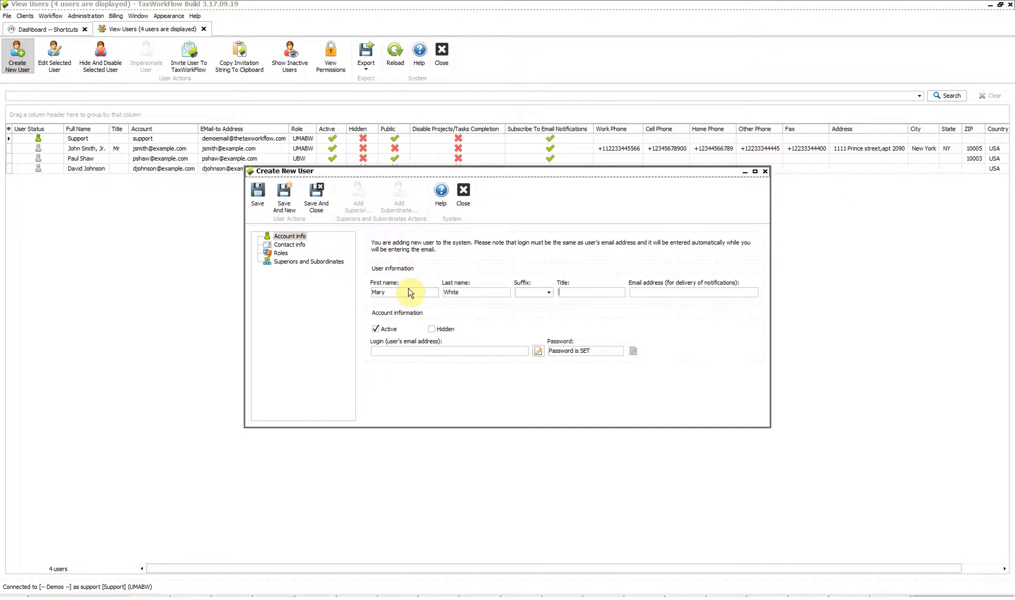
pyautogui.press('Tab')
pyautogui.write('Assistant')
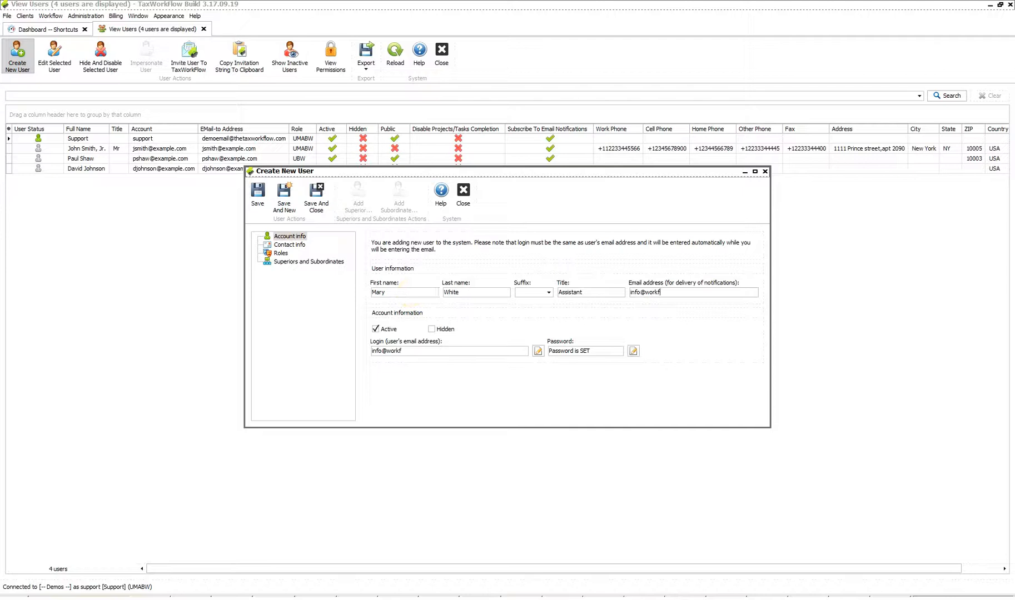
pyautogui.doubleClick(431, 351)
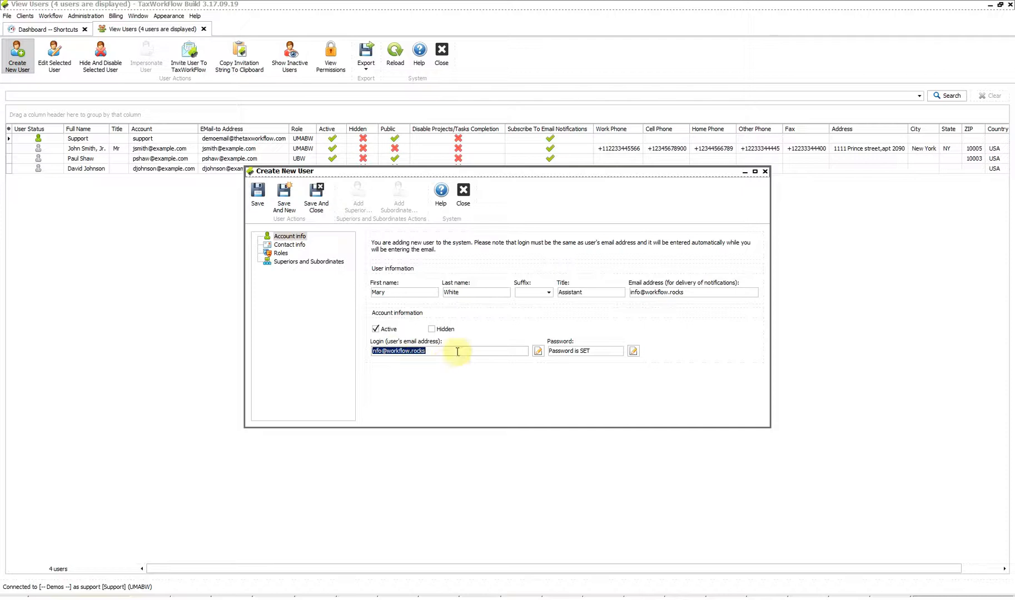
pyautogui.click(671, 290)
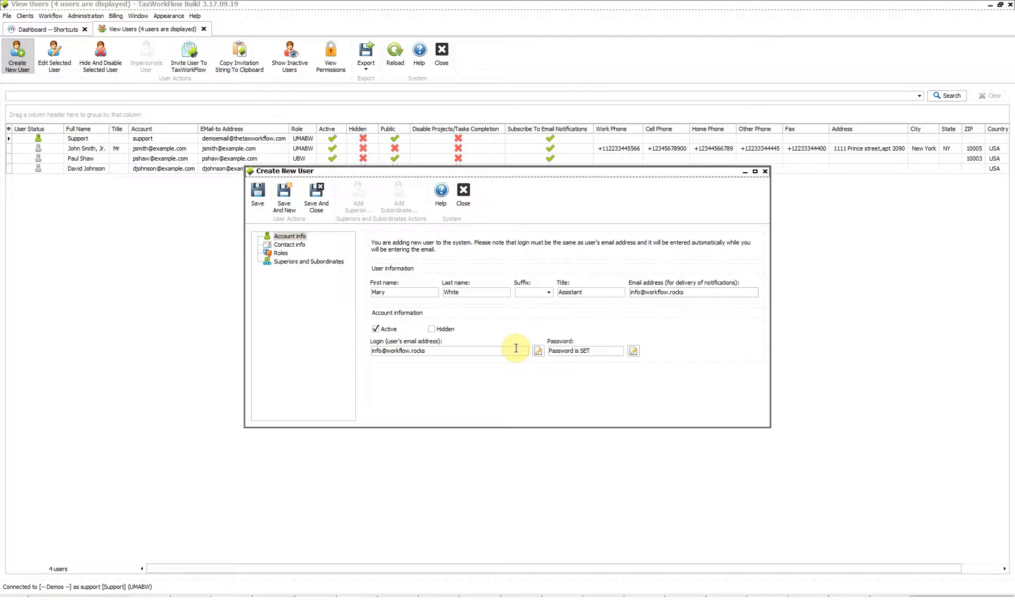
pyautogui.click(477, 350)
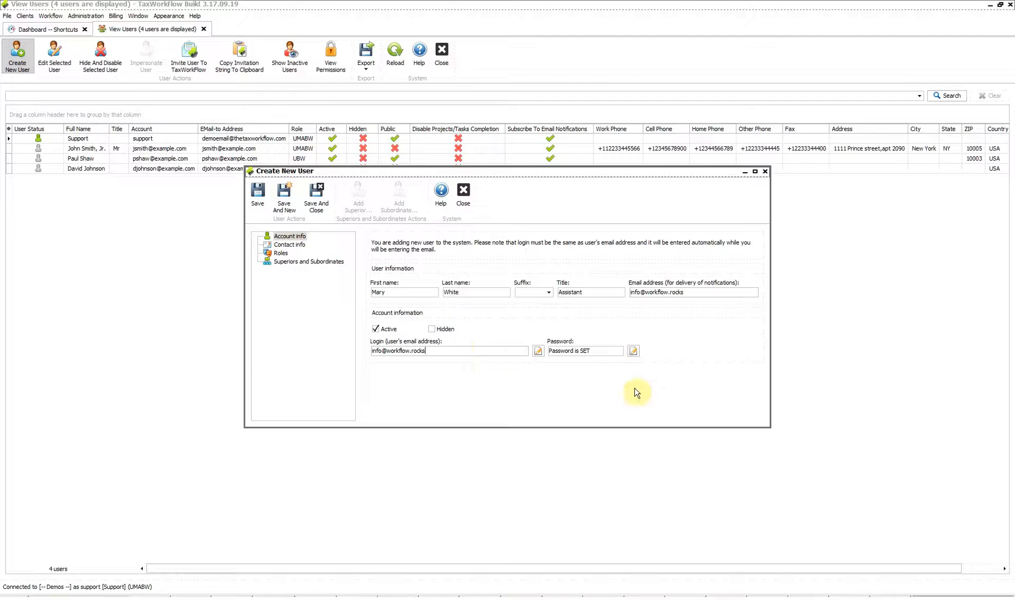
# Step: Generate a random password for the new user and check the password field
pyautogui.click(633, 351)
pyautogui.click(452, 247)
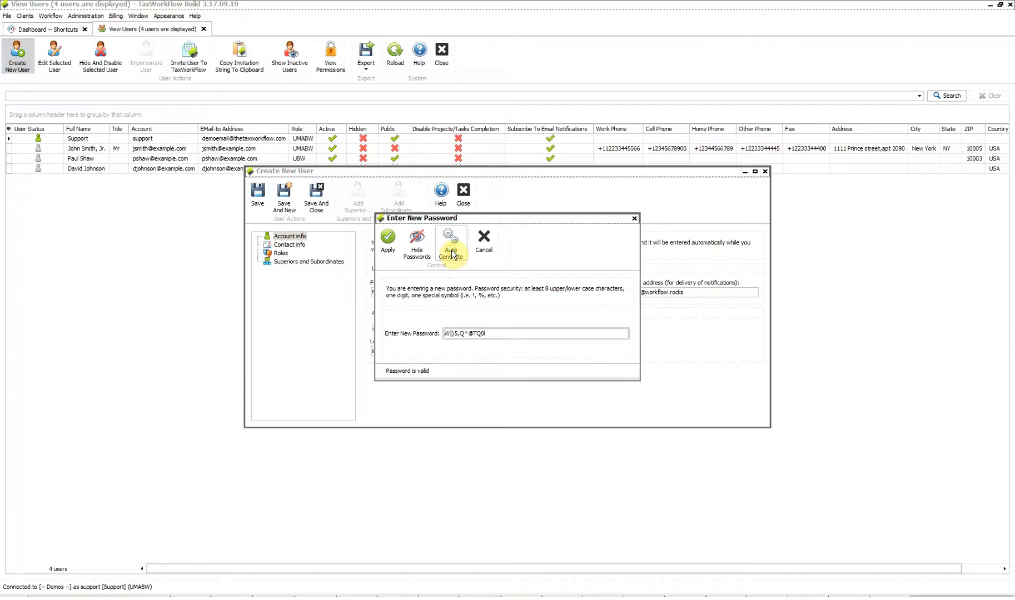
pyautogui.click(451, 253)
pyautogui.click(636, 219)
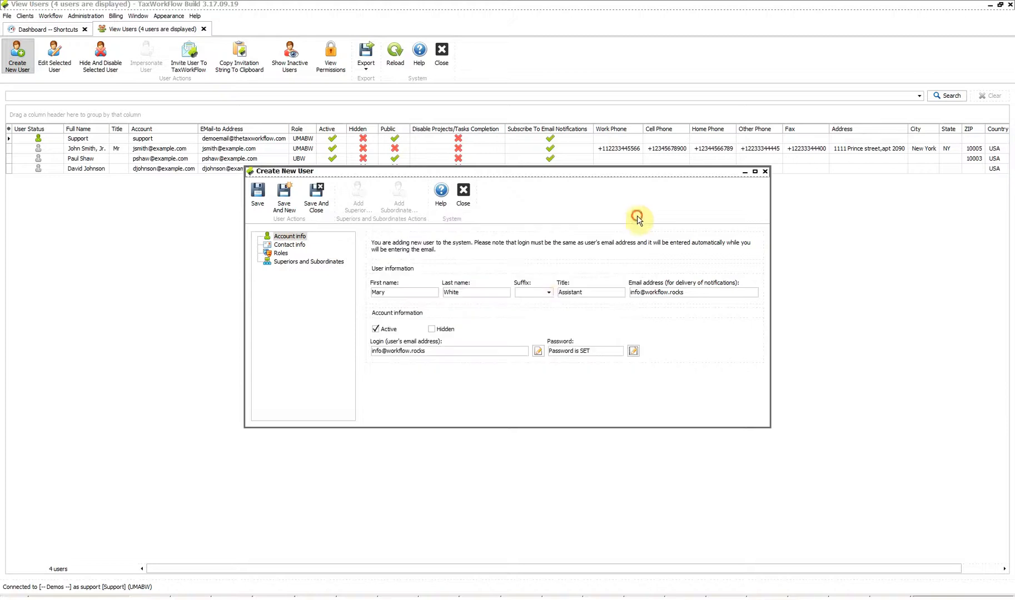
pyautogui.click(597, 350)
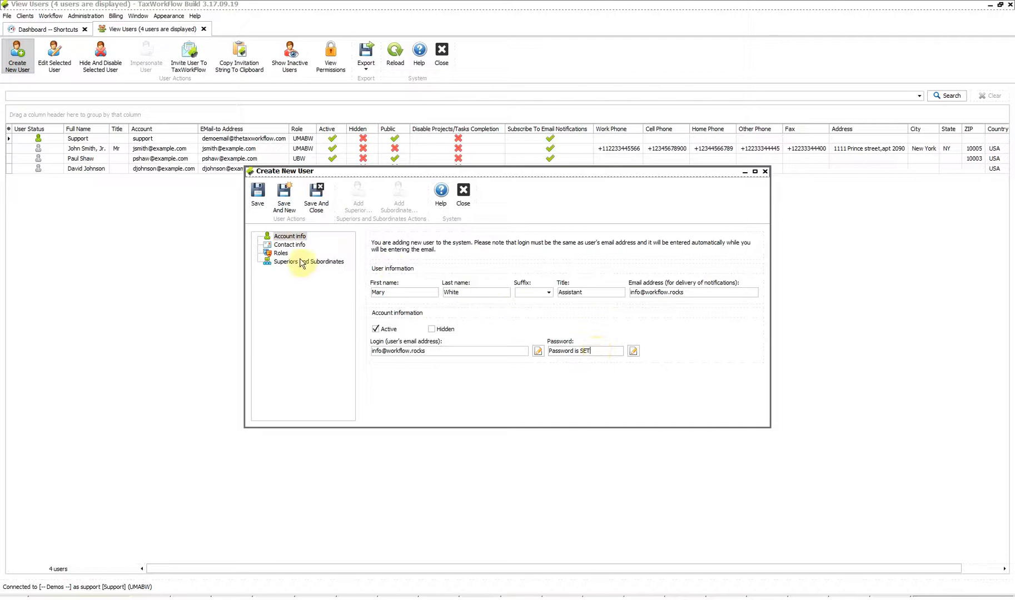
# Step: Switch to Contact info and leave 'User is assigned to office' empty
pyautogui.click(289, 245)
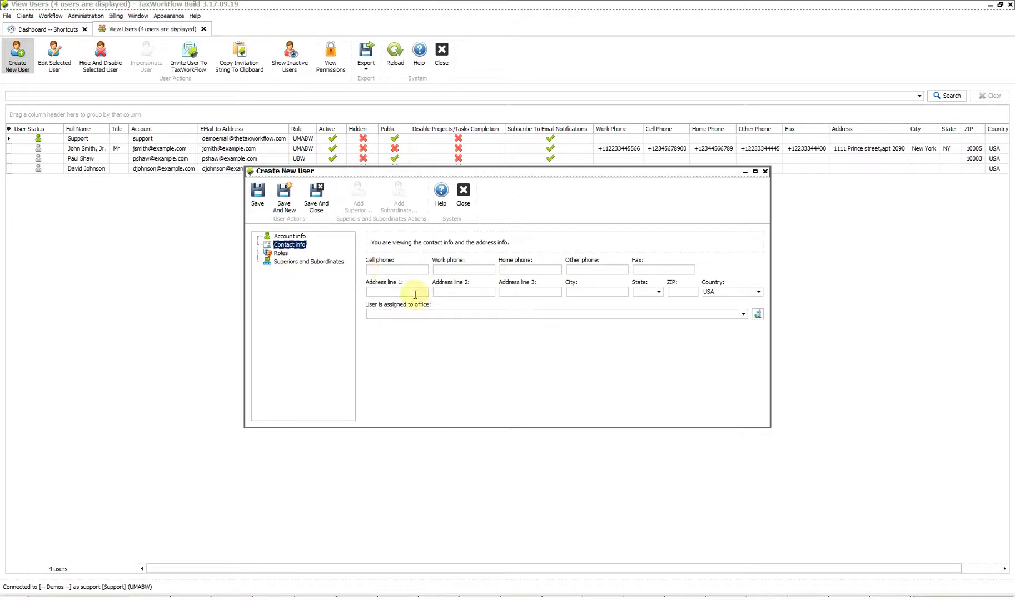
pyautogui.click(416, 316)
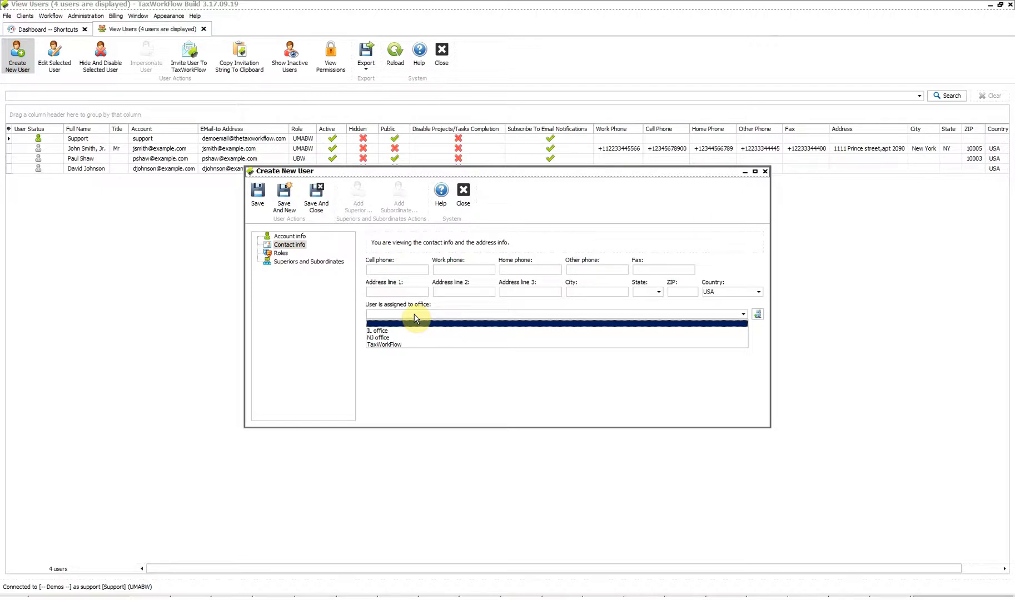
pyautogui.click(415, 315)
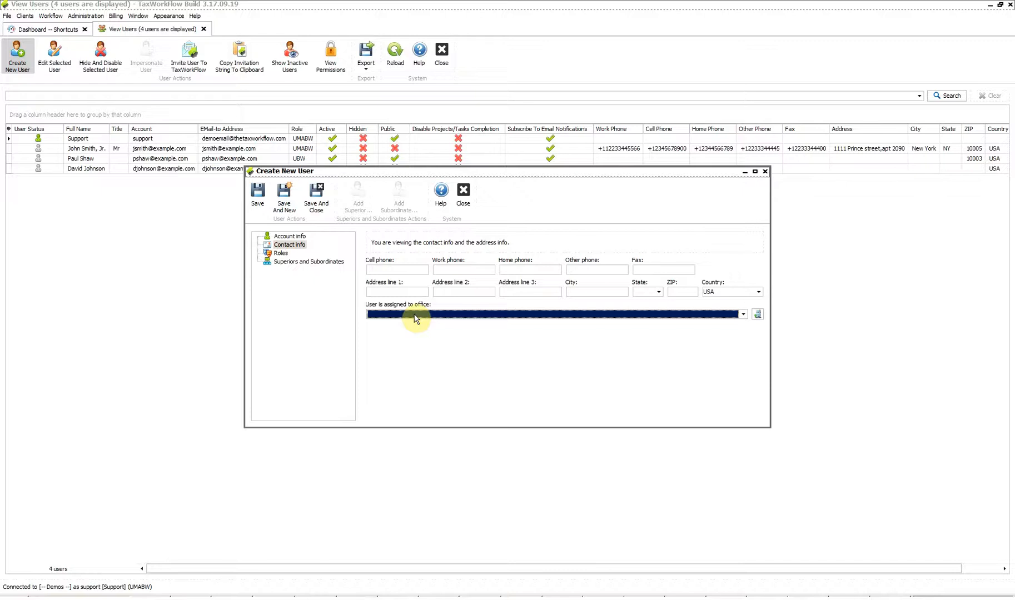
# Step: Switch to the Roles section and check the User role
pyautogui.click(280, 254)
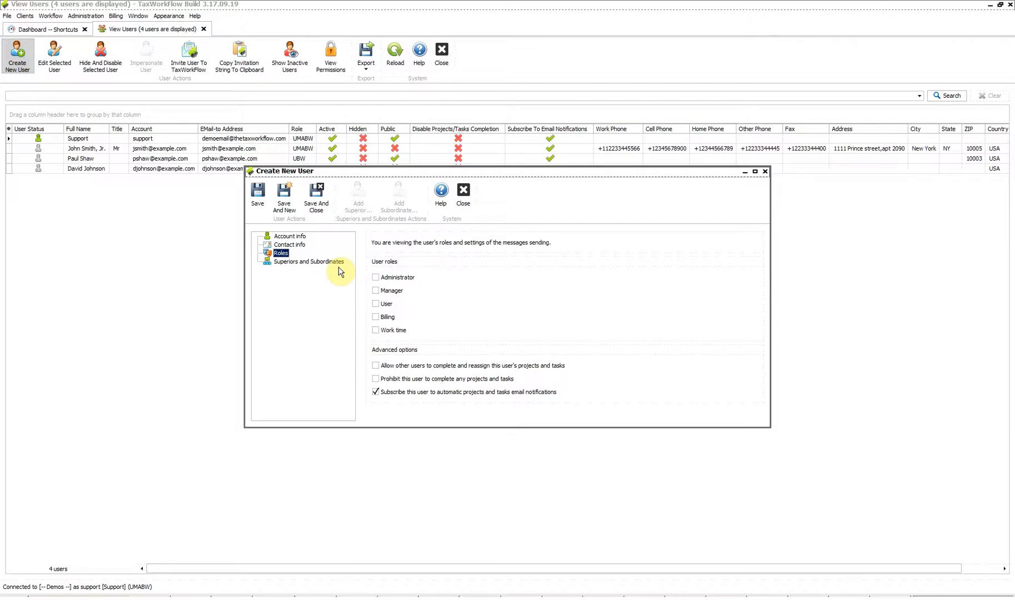
pyautogui.click(383, 305)
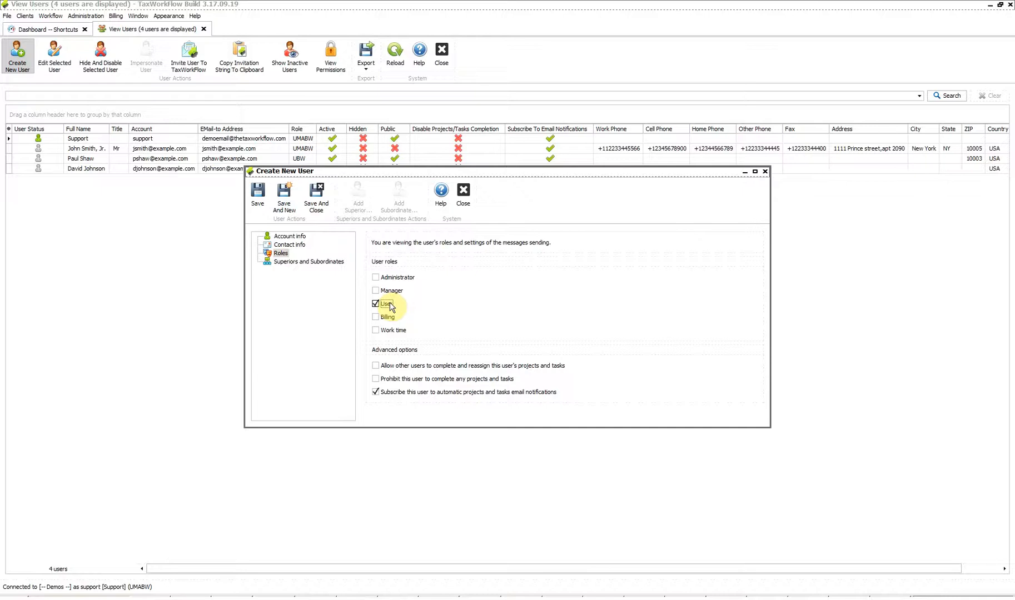
# Step: Check the Manager role, toggling it off once and back on
pyautogui.click(390, 291)
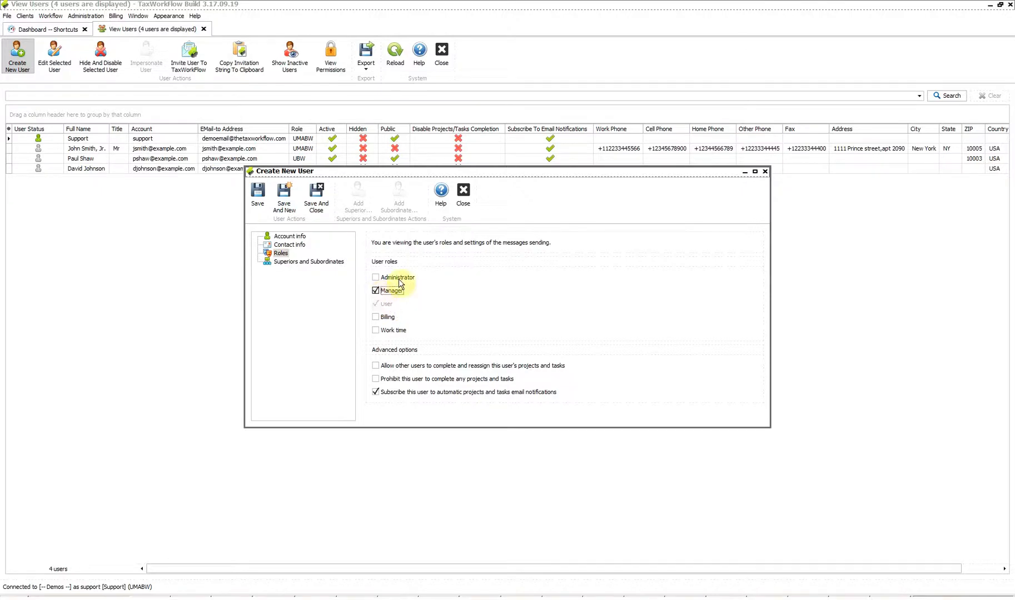
pyautogui.click(375, 291)
pyautogui.click(389, 293)
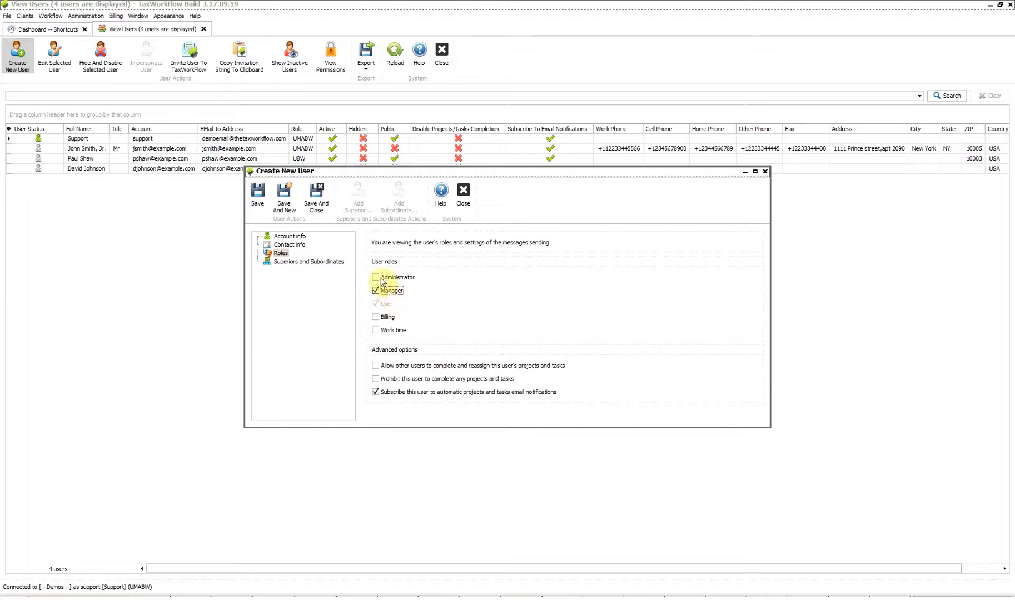
# Step: Tick the Administrator checkbox under User roles
pyautogui.click(376, 277)
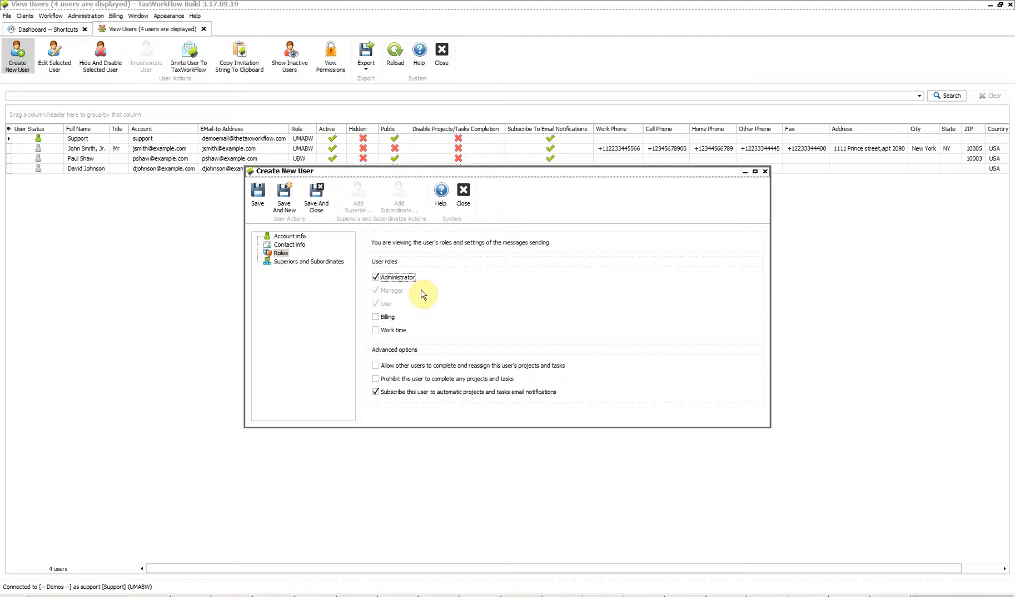
# Step: Check Billing, briefly toggling Billing and Work time before leaving Billing checked
pyautogui.click(376, 318)
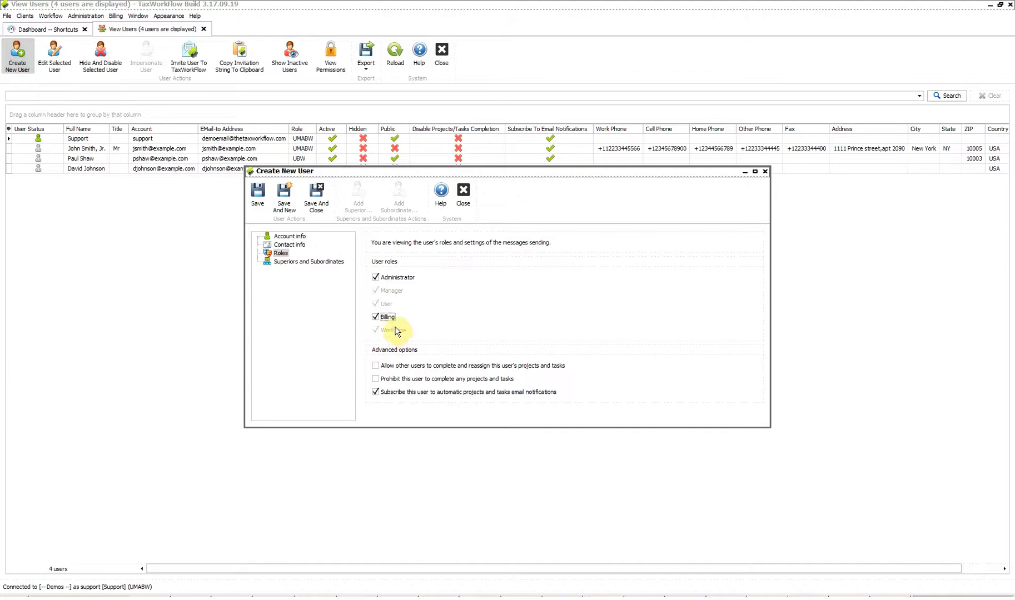
pyautogui.click(389, 317)
pyautogui.click(398, 331)
pyautogui.click(385, 321)
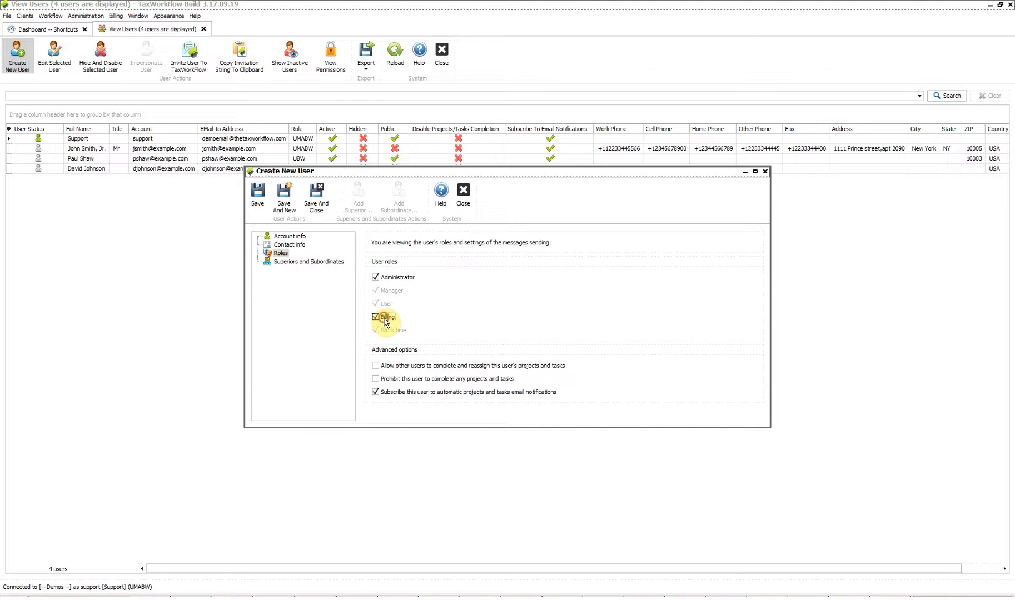
# Step: Swap Billing for Work time and allow others to complete and reassign the user's tasks
pyautogui.click(386, 321)
pyautogui.click(393, 332)
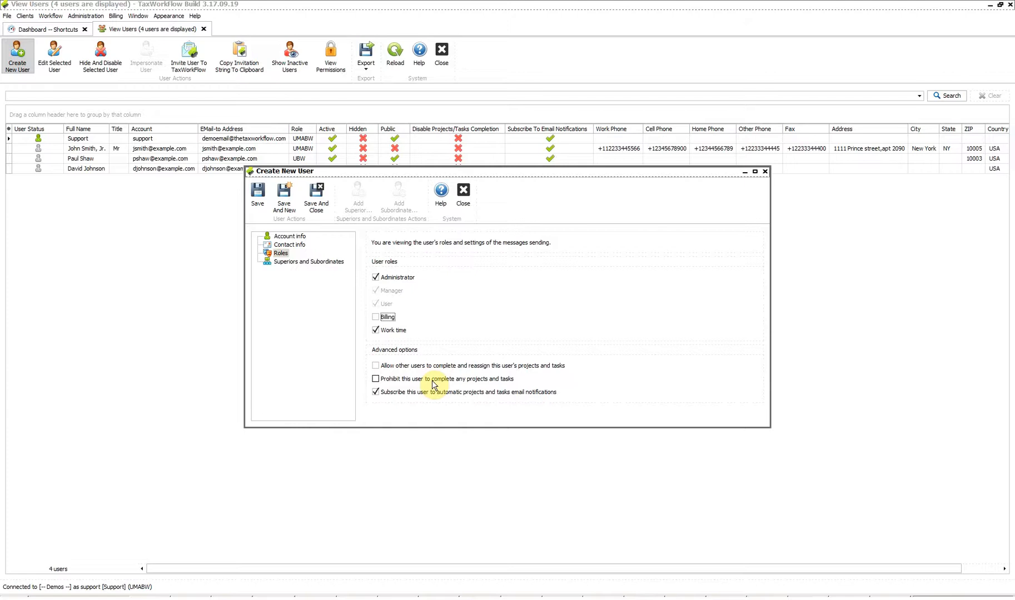
pyautogui.click(378, 369)
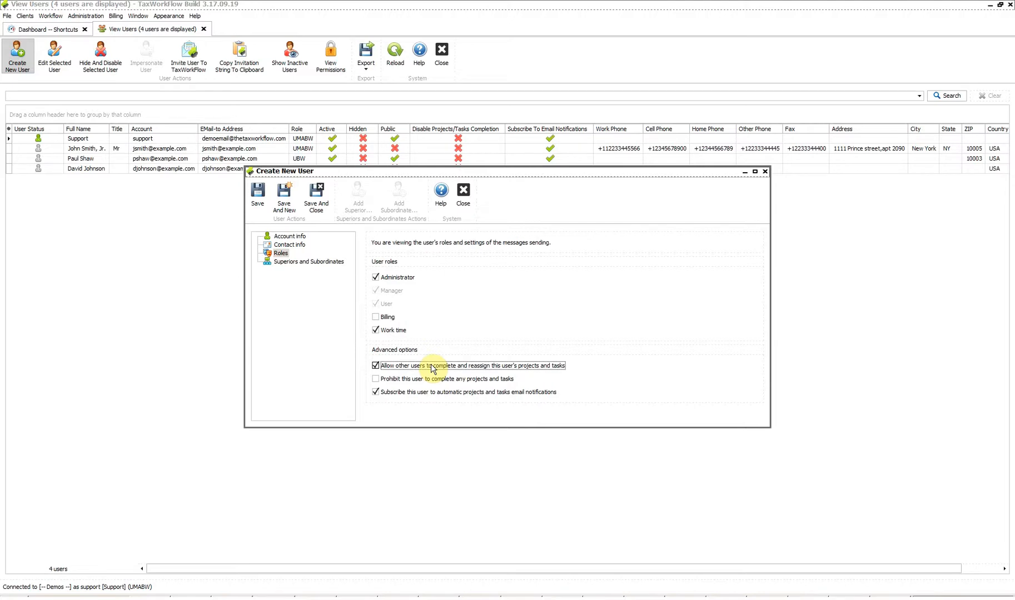
# Step: Tick then untick 'Prohibit this user to complete any projects and tasks', leaving both options off
pyautogui.click(411, 379)
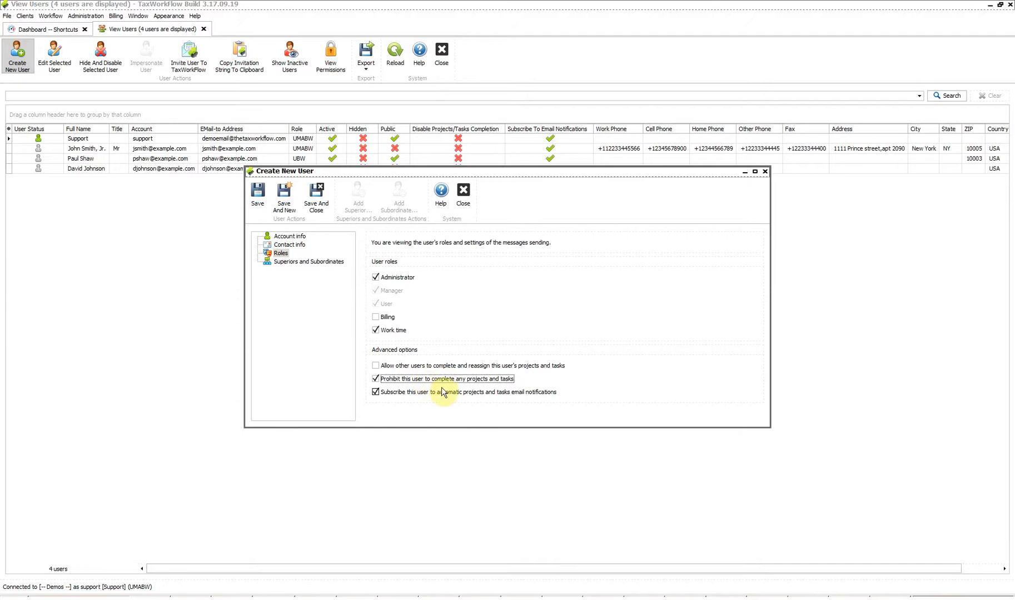
pyautogui.click(435, 383)
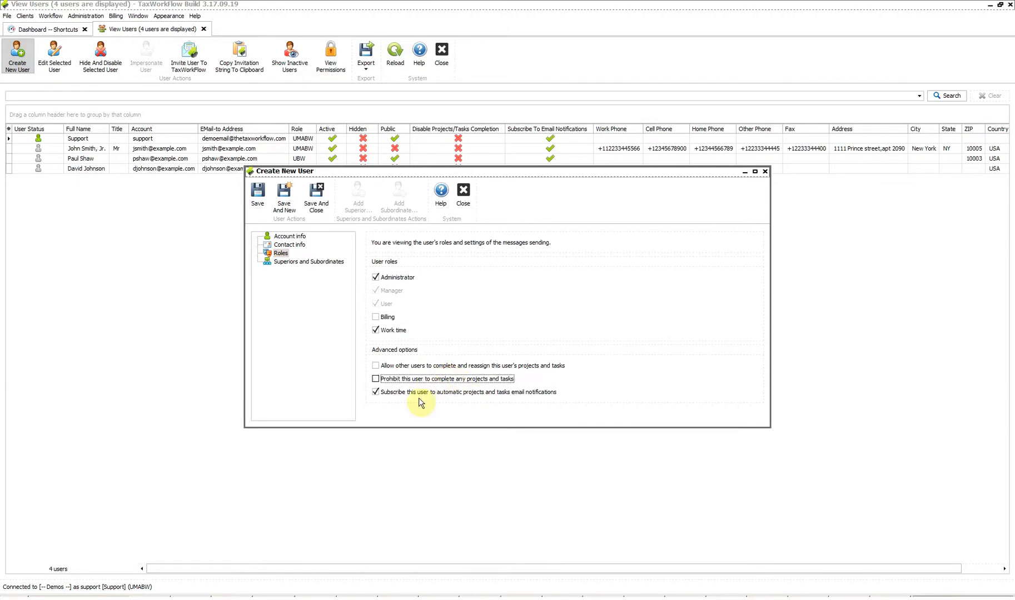
# Step: Clear the 'Subscribe this user to automatic projects and tasks email notifications' checkbox
pyautogui.click(412, 394)
pyautogui.click(413, 395)
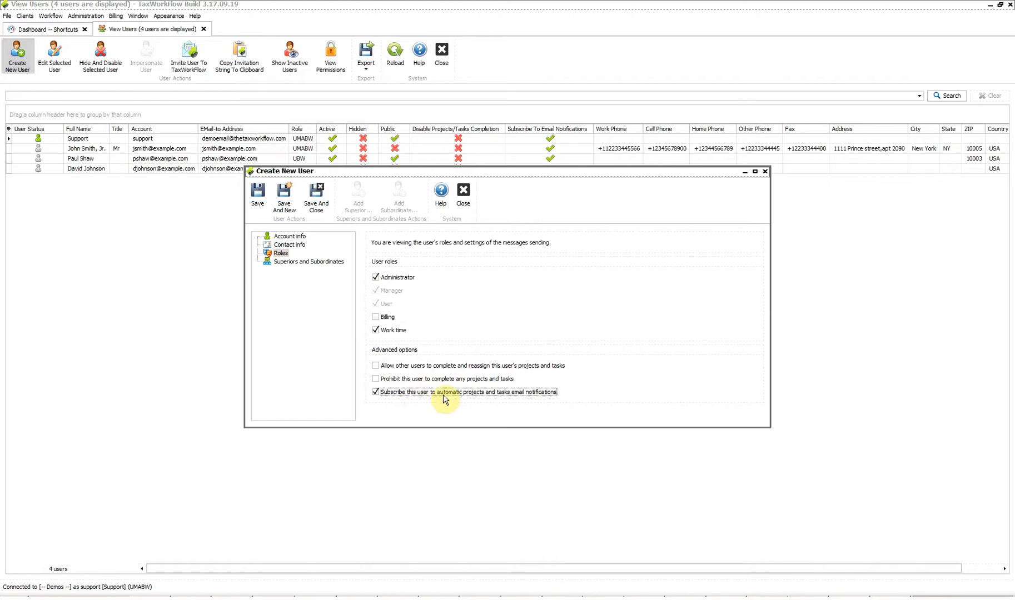
pyautogui.click(443, 396)
pyautogui.moveTo(417, 398)
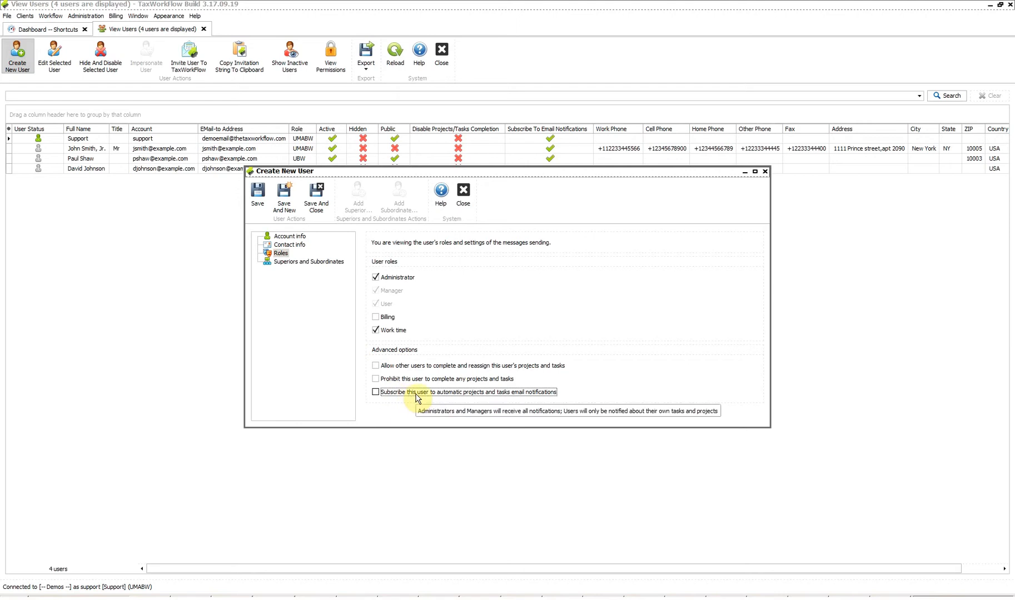